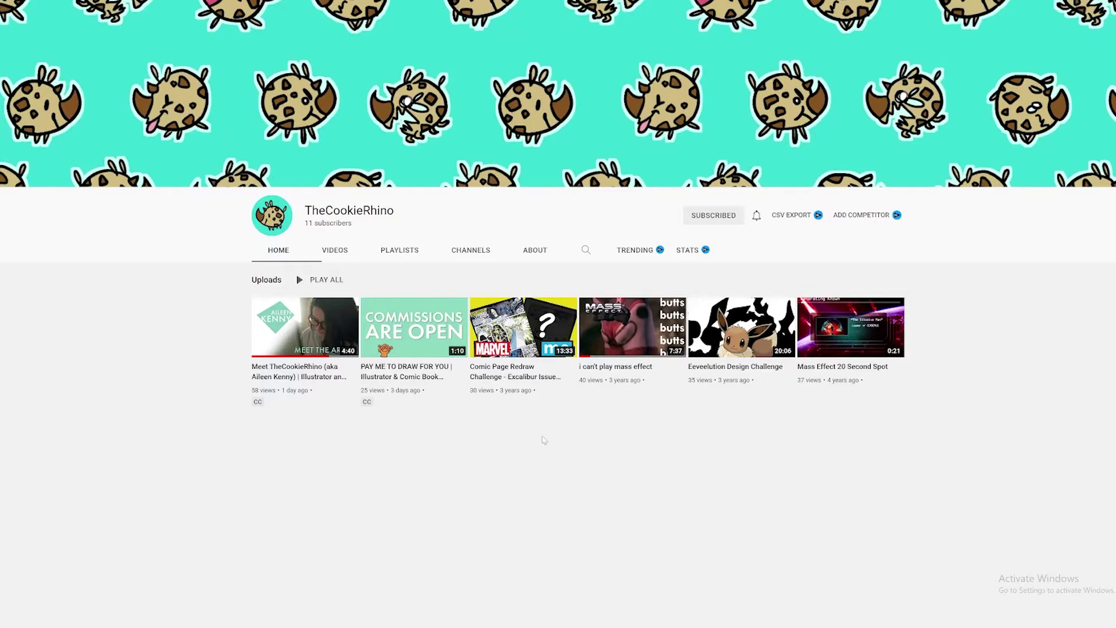
mouse_move(341, 340)
mouse_move(479, 351)
mouse_move(508, 397)
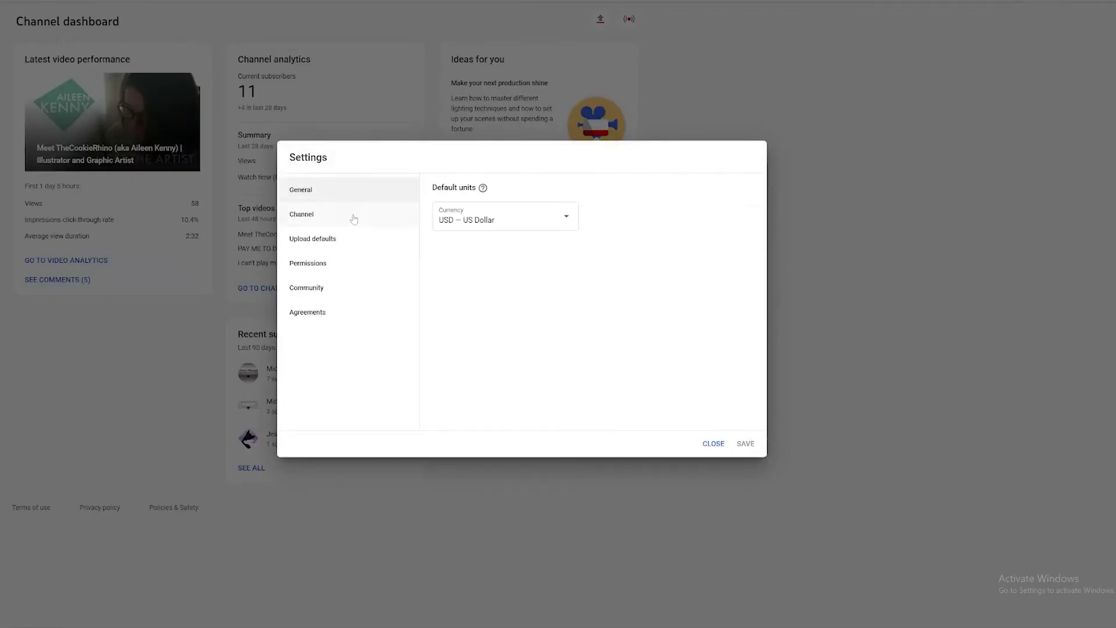
Fill in the channel keywords with terms such as Art, commissions, illustration, drawings, brand art, graphic design and comic books, plus channel and artist name variants.
left_click(353, 216)
left_click(500, 289)
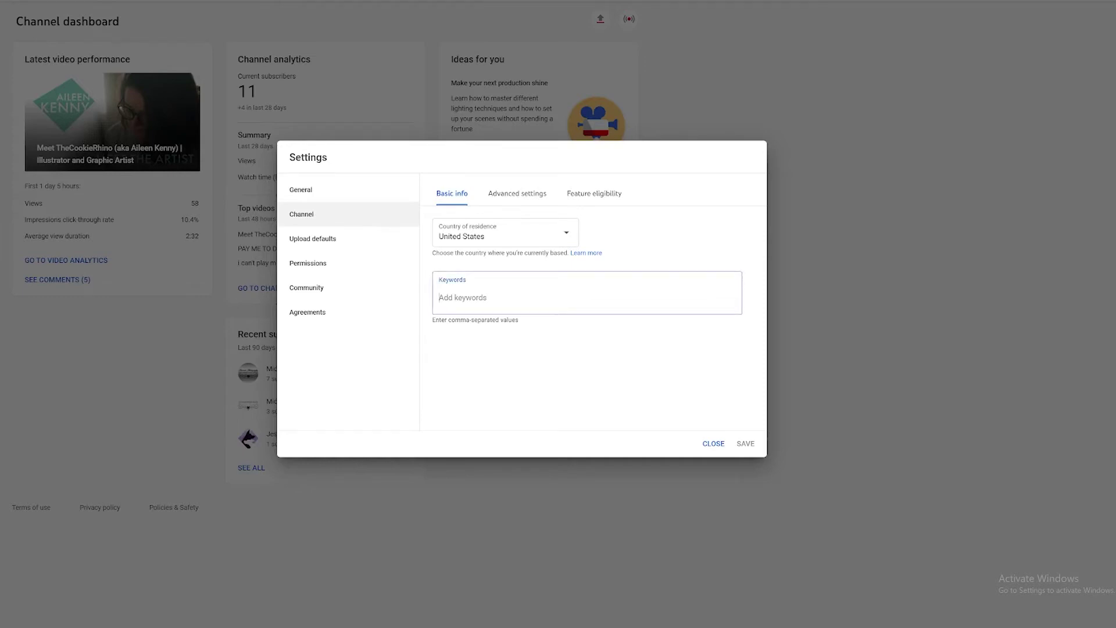
type("Art,commissions,illustration,thecookierhino,the cookie rhino,aileen kenny,eileen kenny,drawings,brand art,graphic design,character art,artist,digital art,digital paintings,aileen kenney,eileen kenney,artwork,comic books,comic book,comic book artist,comic book author")
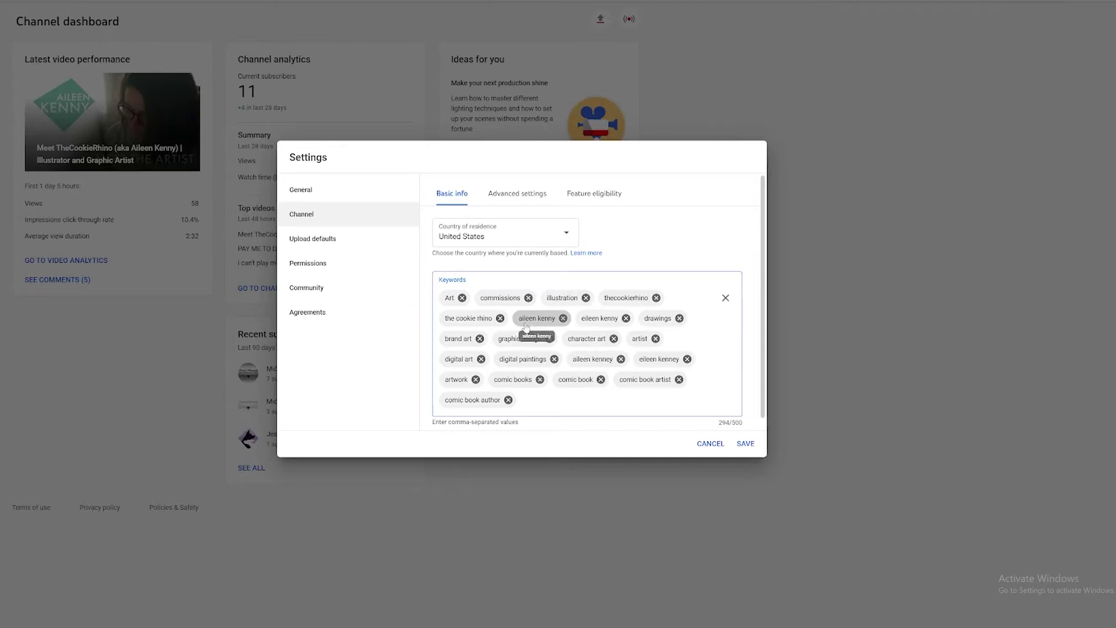
left_click(639, 258)
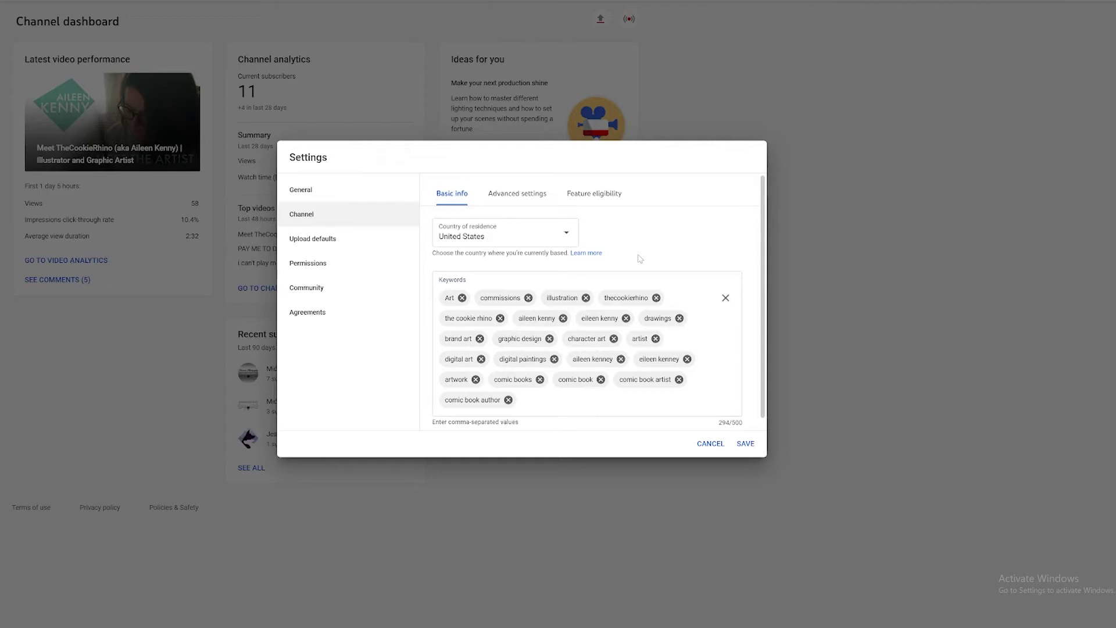
Set the channel as not made for kids and hide potentially inappropriate words in automatic captions.
left_click(521, 195)
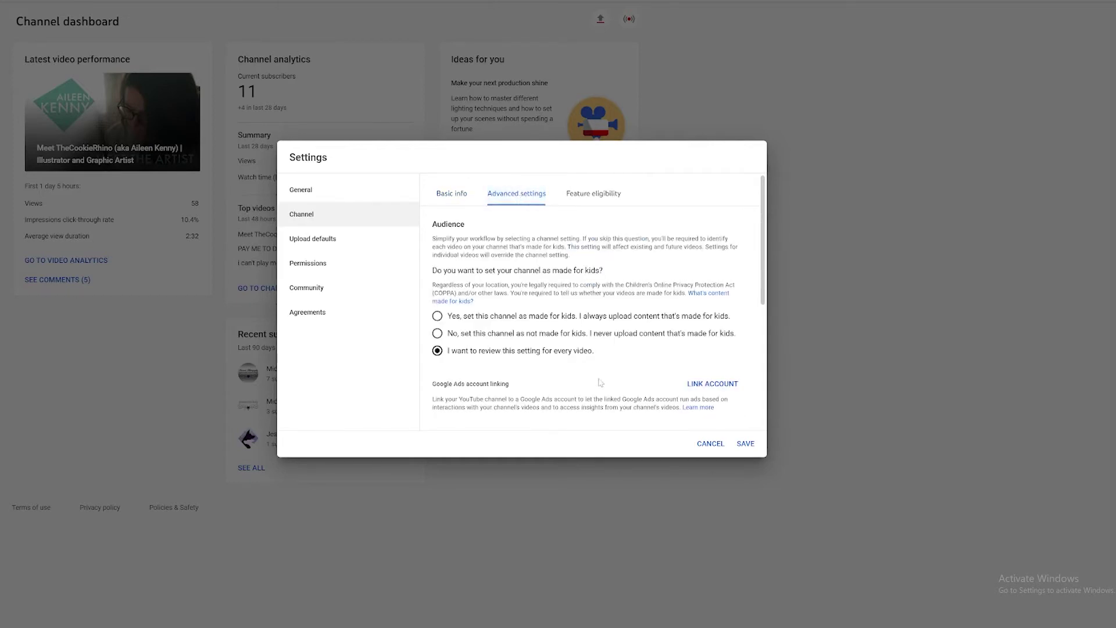
left_click(437, 333)
scroll(575, 372, "down", 4)
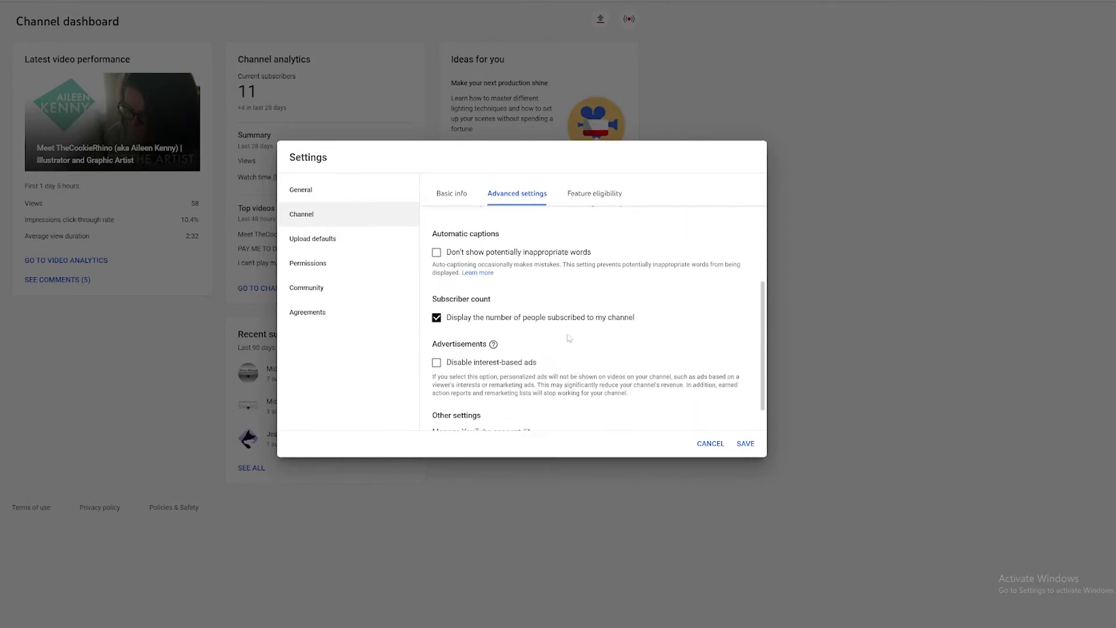
left_click(436, 254)
scroll(678, 329, "down", 1)
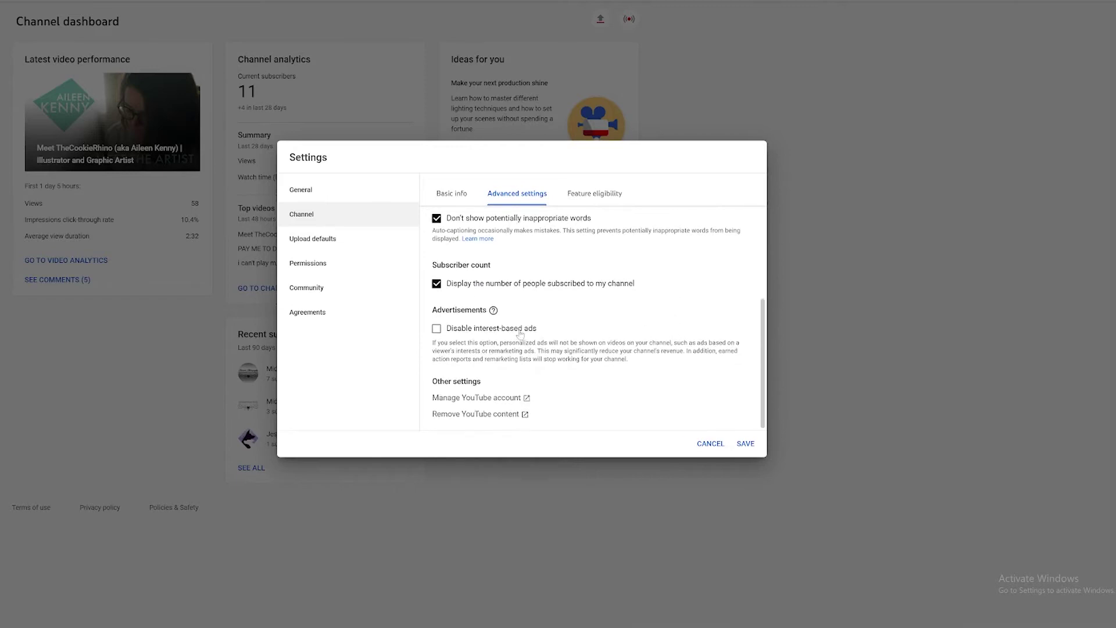
Check the channel's feature eligibility and set the default upload title to "TITLE GOES HERE | TheCookieRhino".
left_click(598, 194)
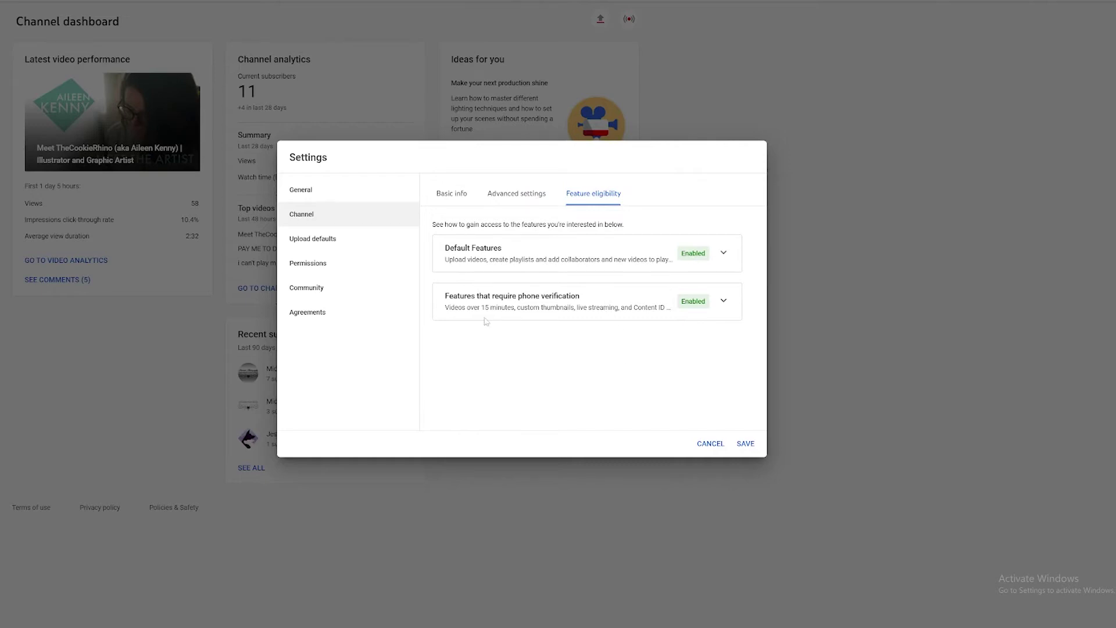
left_click(295, 241)
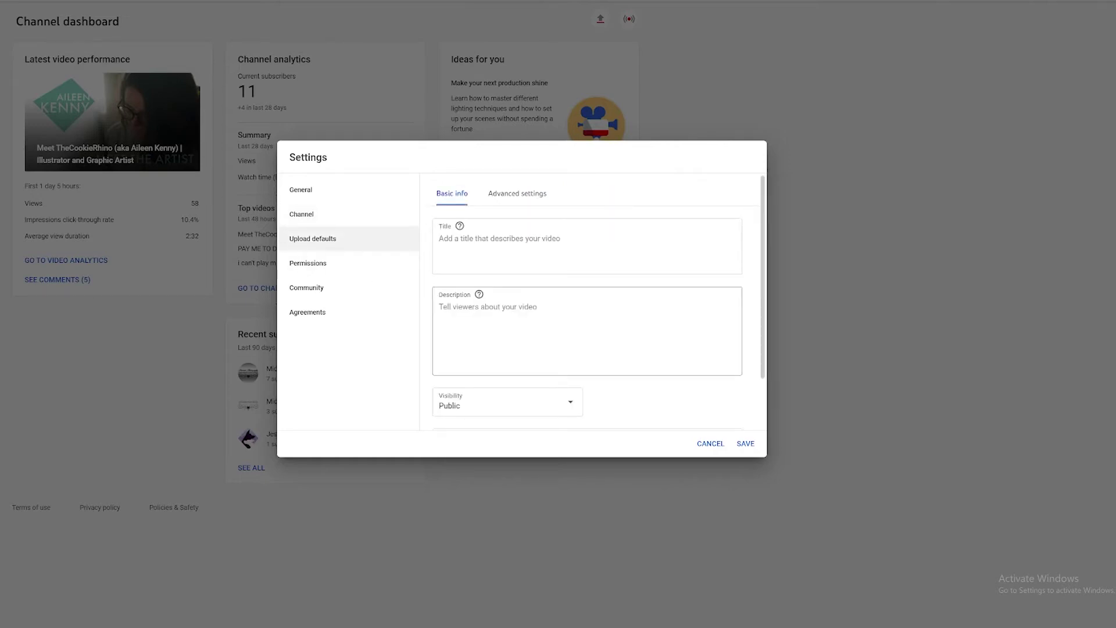
scroll(725, 246, "down", 1)
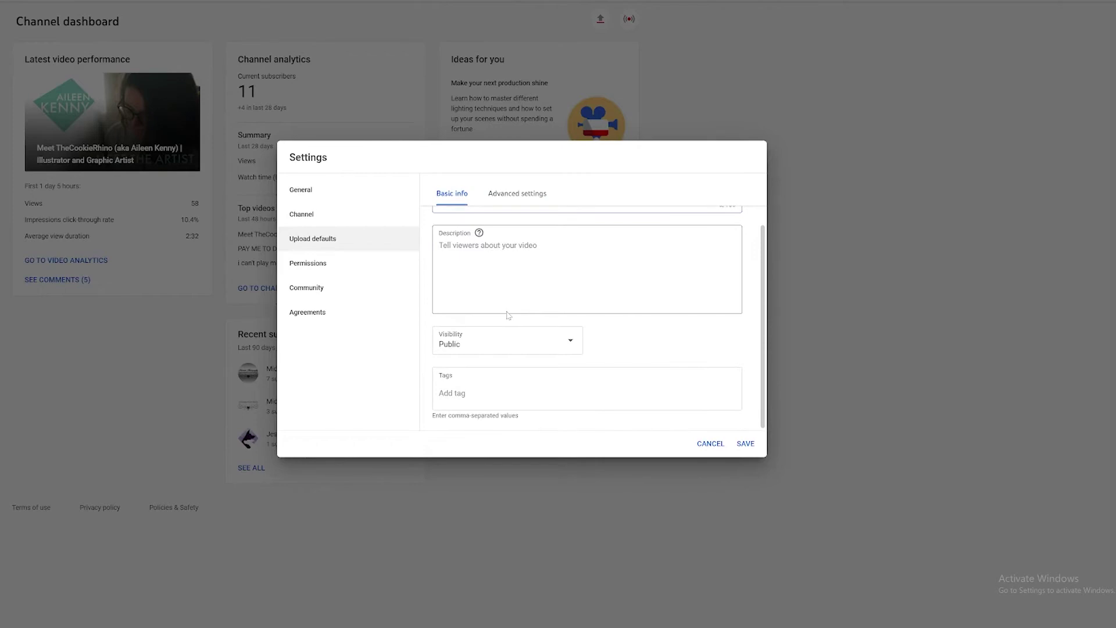
scroll(507, 315, "up", 1)
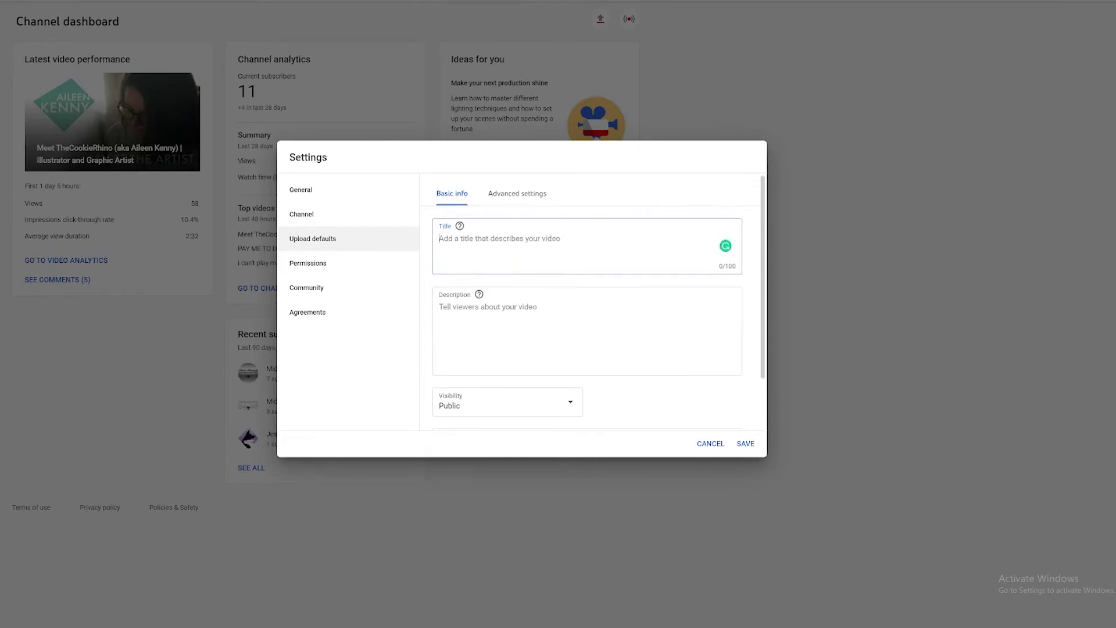
type("TITLE GOES HERE | TheCookieRhino")
left_click_drag(500, 239, 436, 240)
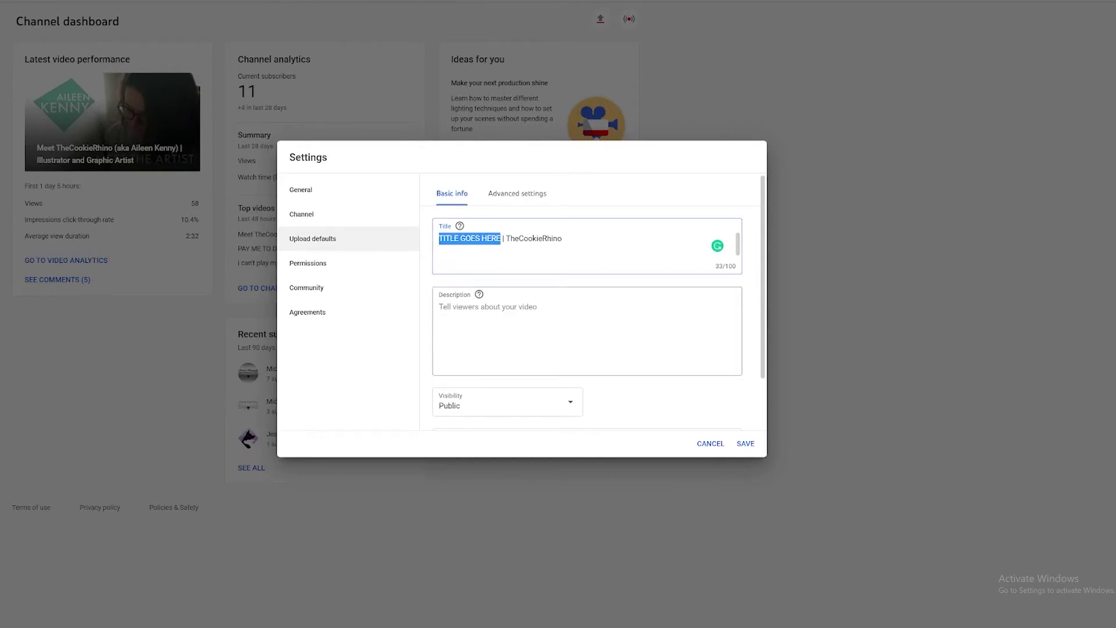
Paste the divider and the list of social, contact and website links into the default upload description.
left_click(523, 325)
key("ctrl+v")
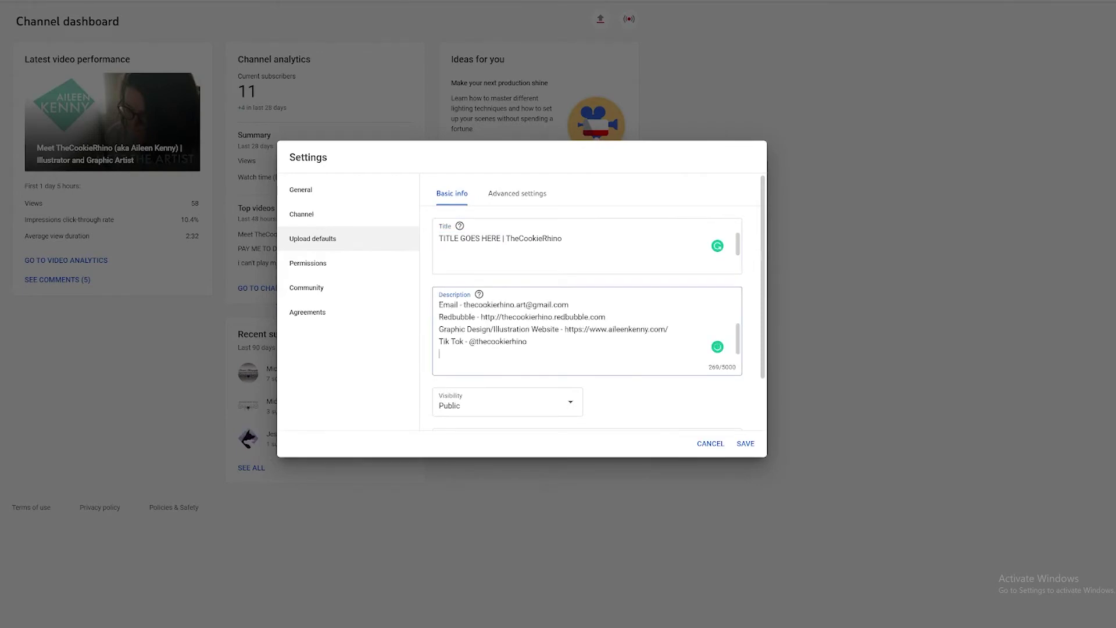
scroll(495, 372, "up", 3)
scroll(553, 331, "down", 3)
scroll(581, 326, "up", 2)
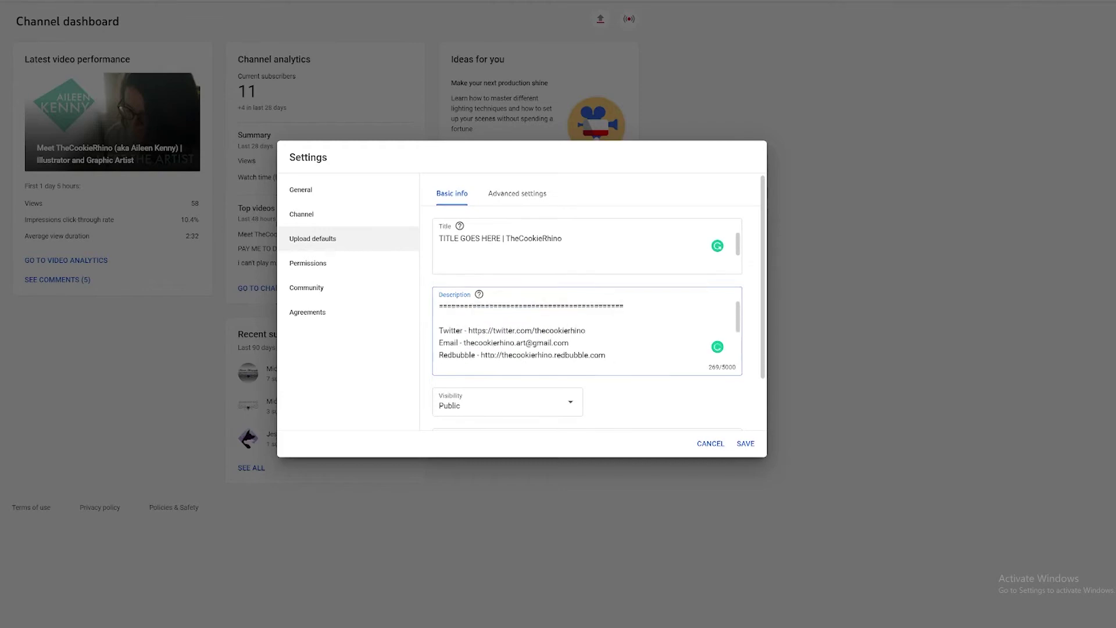
Set the default visibility to Unlisted and add default tags for the channel, the artist's name variants, illustration, illustrator, draw, drawing, art and artist.
scroll(570, 340, "down", 1)
left_click(570, 340)
left_click(446, 374)
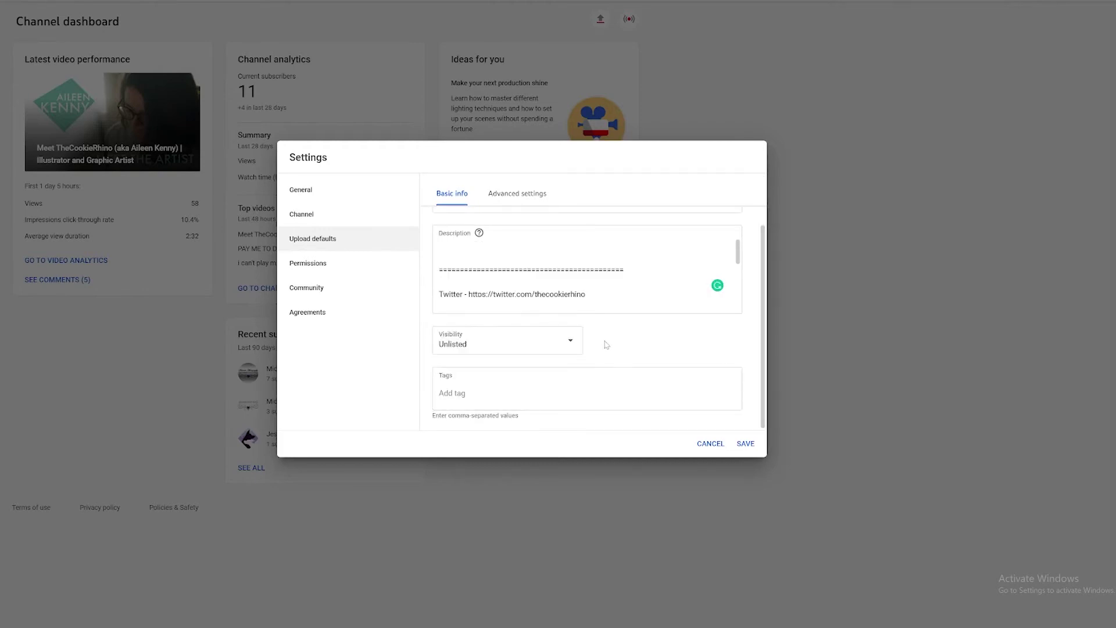
key("Tab")
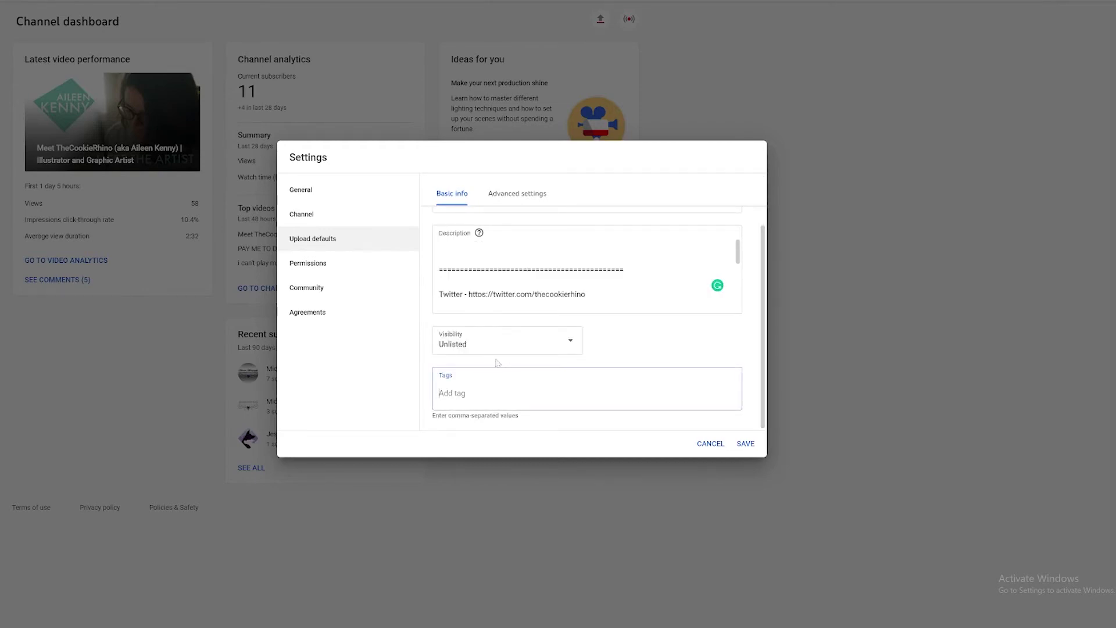
type("Thecookierhino, the cookie rhino, aileen kenny, eileen kenny, aileen kenney, eileen kenney, illustration, illustrator, draw, drawing, art, artist")
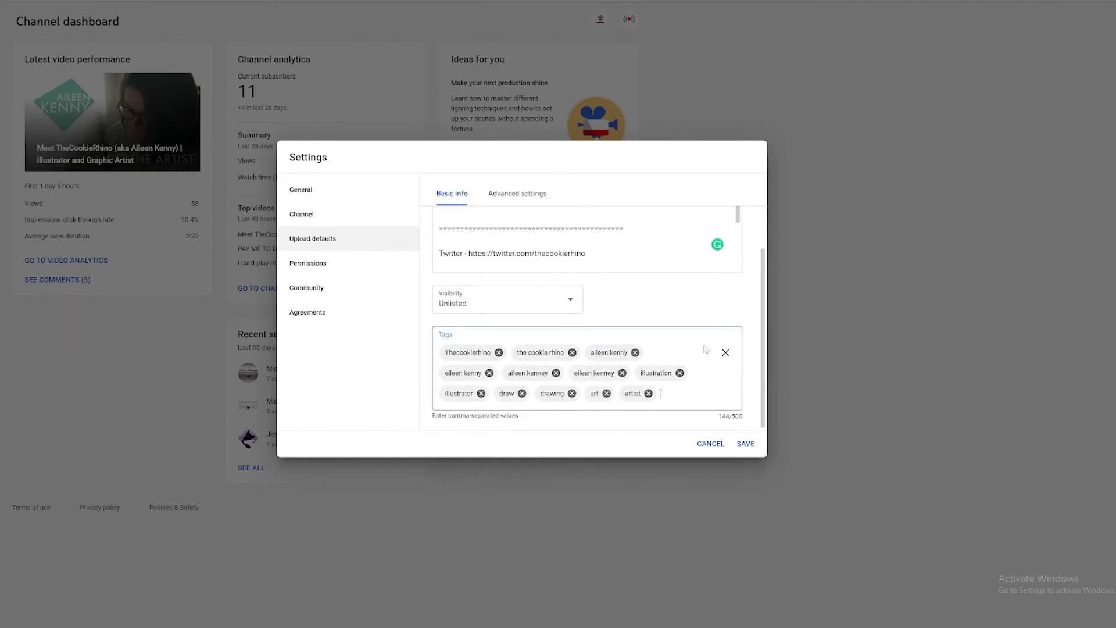
Set the default upload category to Film & Animation in the advanced upload defaults.
left_click(513, 198)
scroll(682, 314, "up", 2)
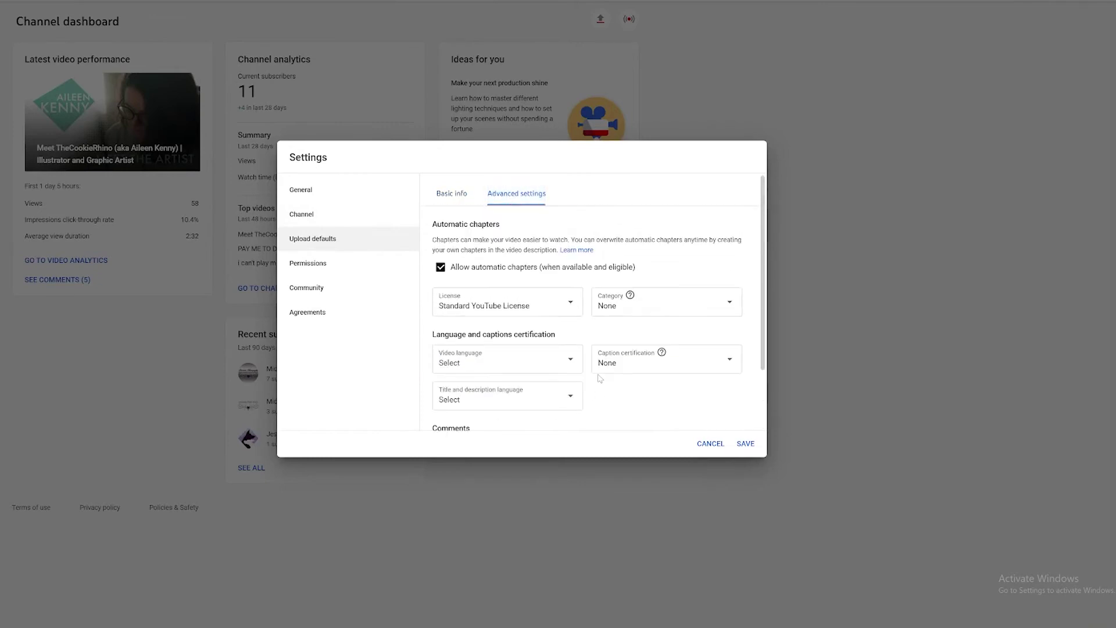
left_click(682, 315)
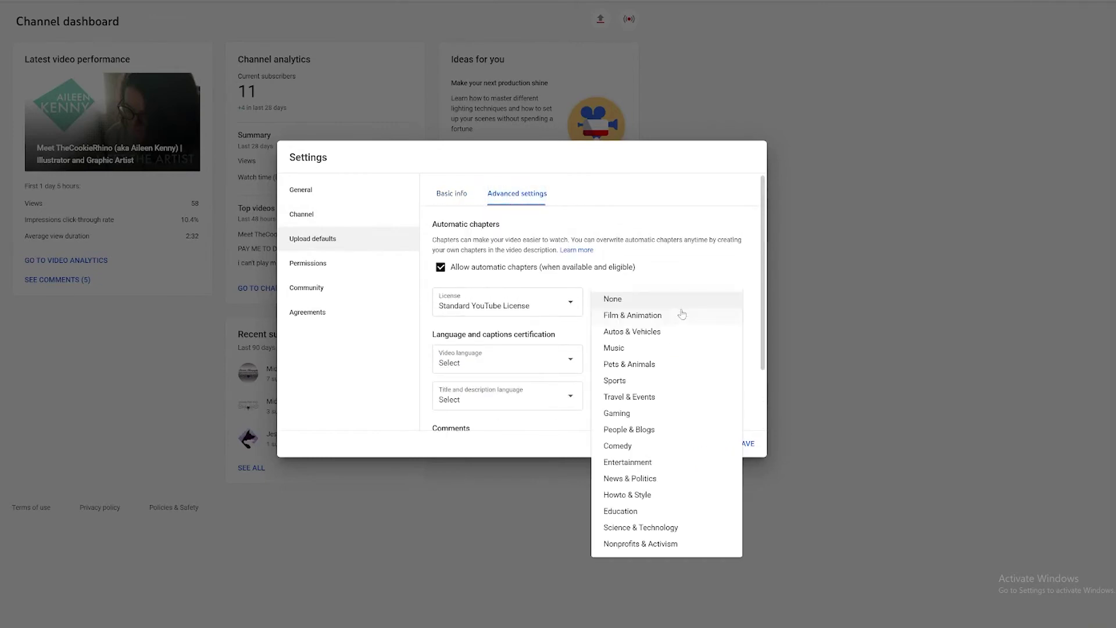
left_click(655, 321)
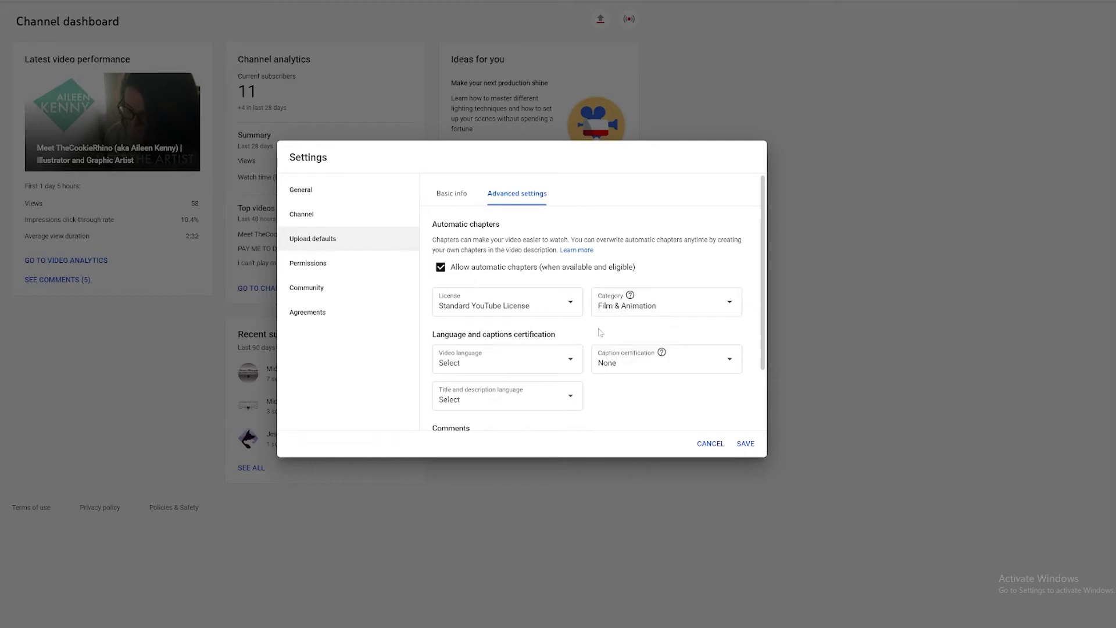
Set the default video language to English (United States) and open the caption certification options.
scroll(610, 319, "down", 1)
left_click(566, 283)
scroll(546, 346, "down", 15)
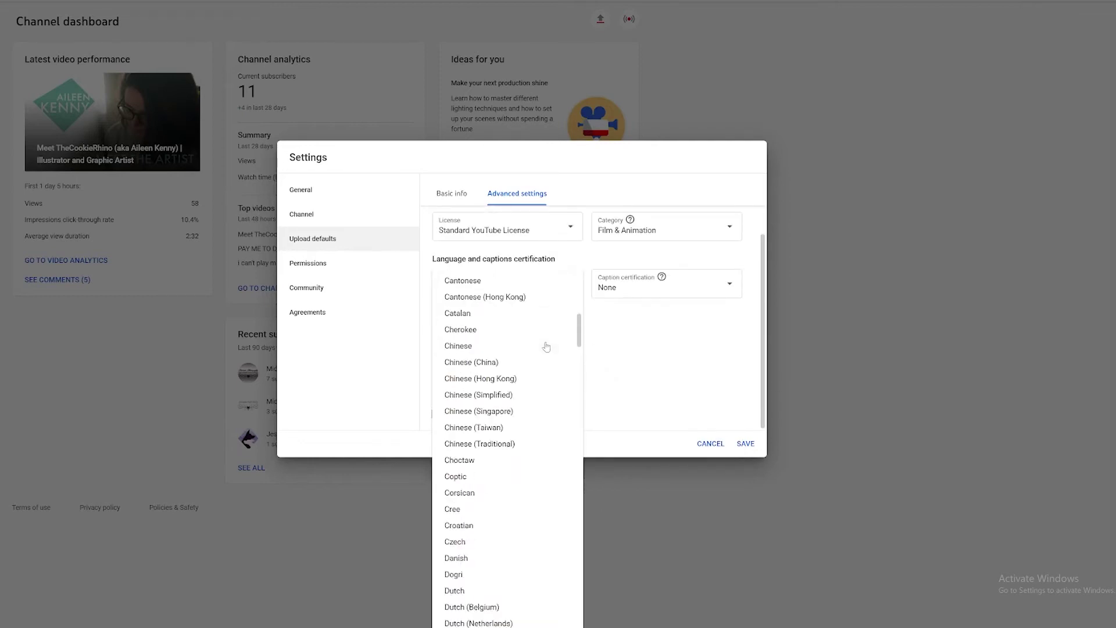
scroll(546, 346, "up", 2)
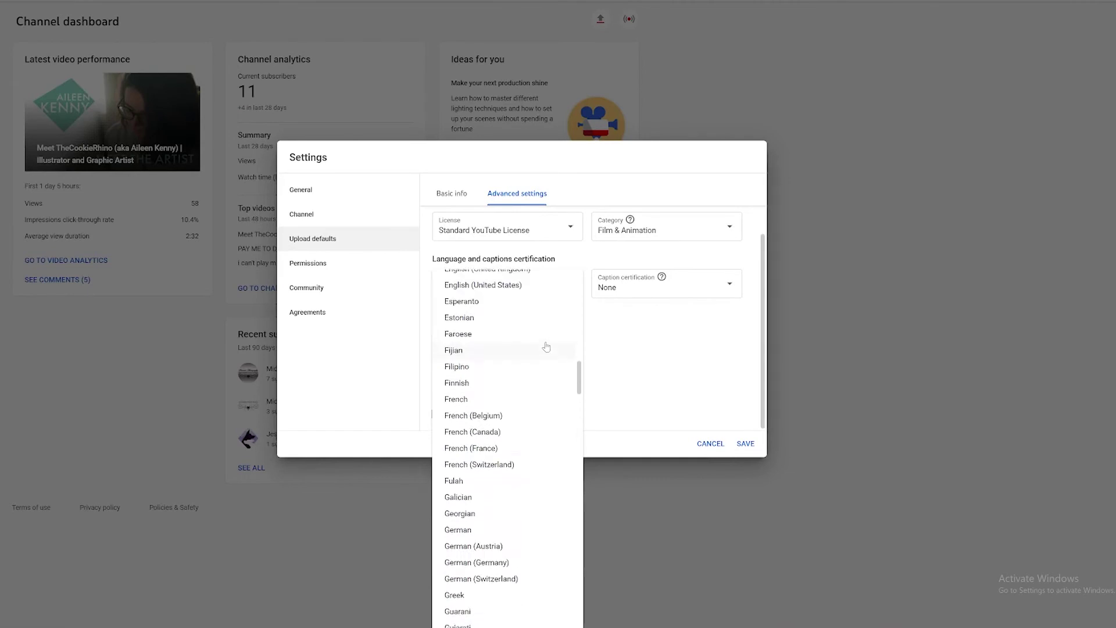
left_click(492, 381)
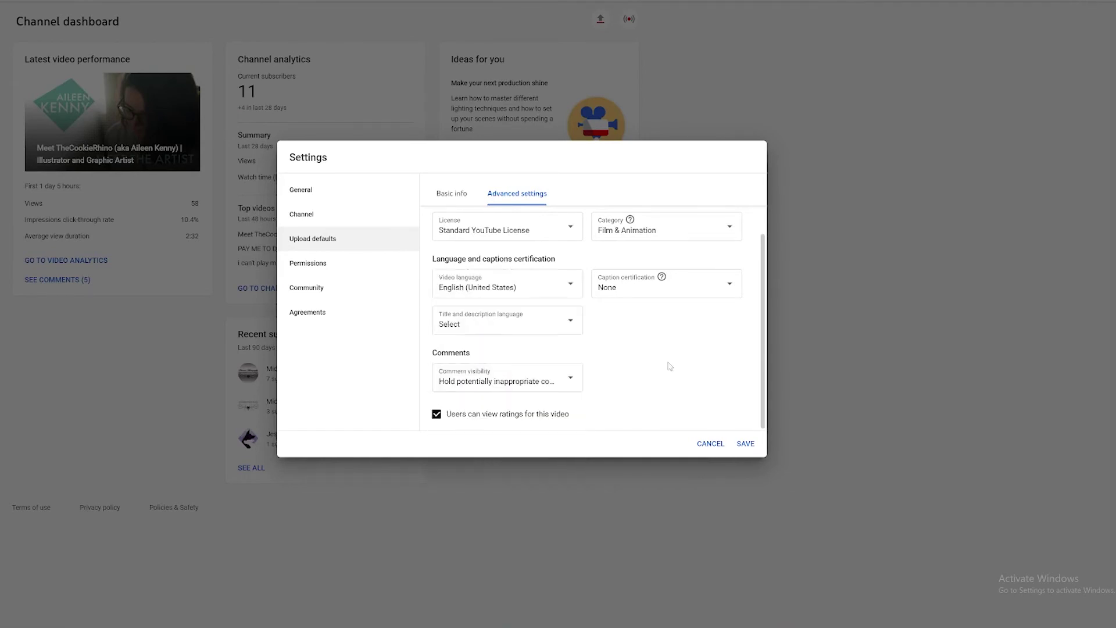
left_click(733, 286)
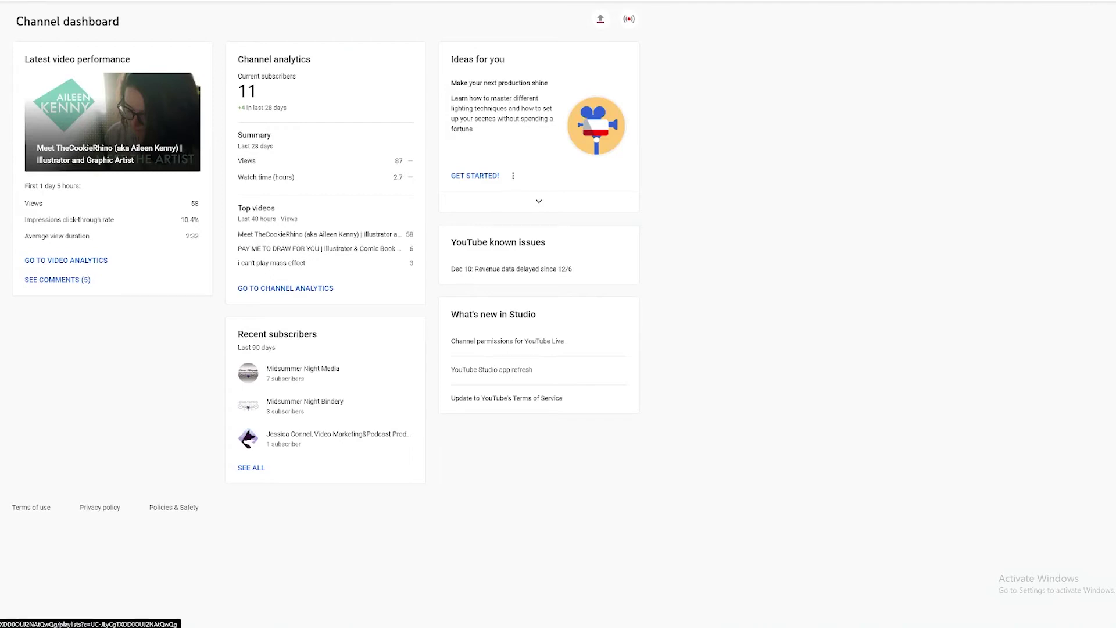
Open the channel's playlists page.
left_click(0, 169)
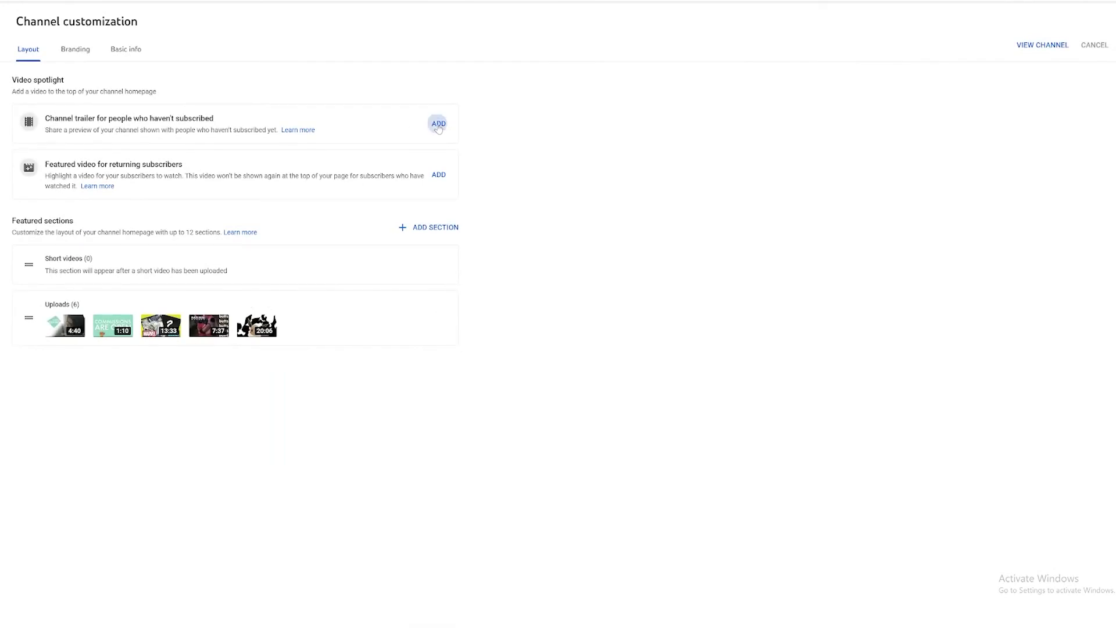
Set the "Meet TheCookieRhino" video as trailer for non-subscribers and feature "PAY ME TO DRAW FOR YOU" for returning subscribers.
left_click(438, 125)
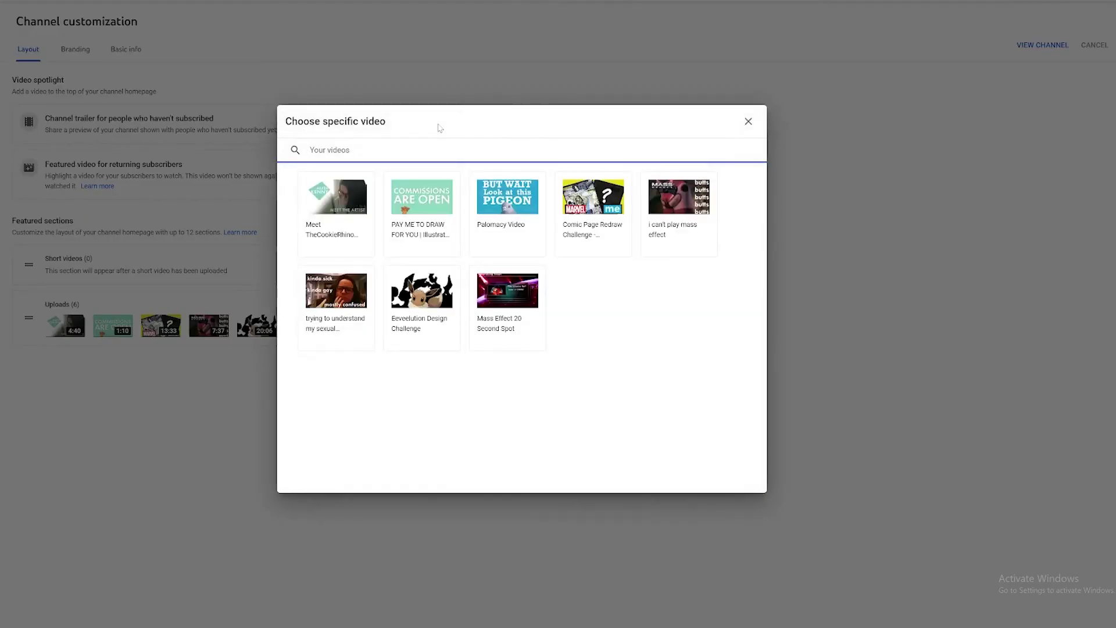
left_click(332, 206)
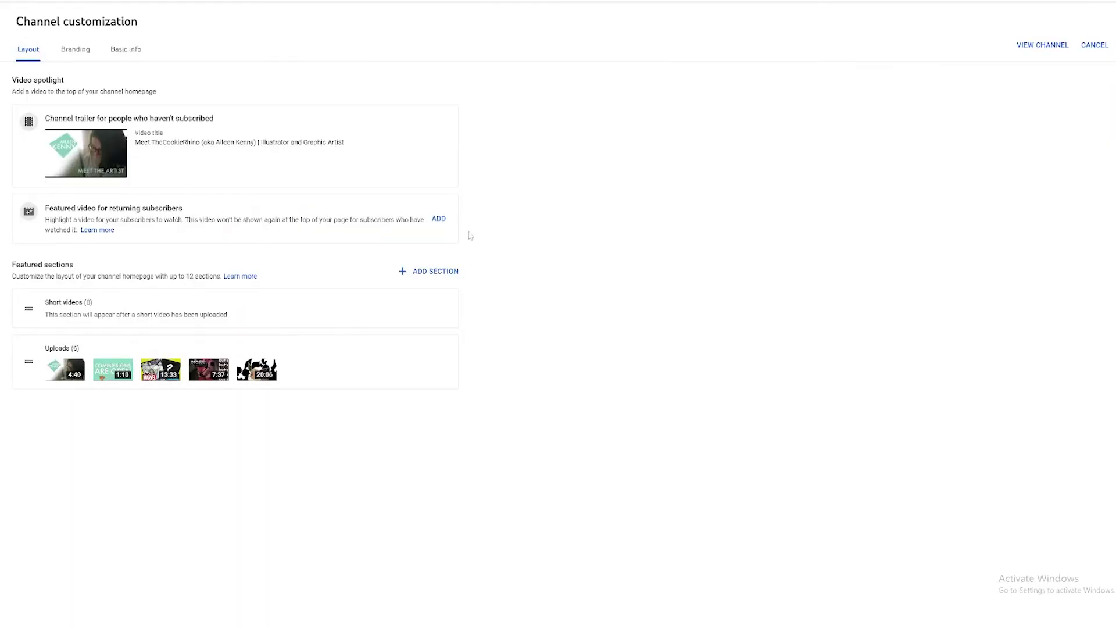
left_click(439, 220)
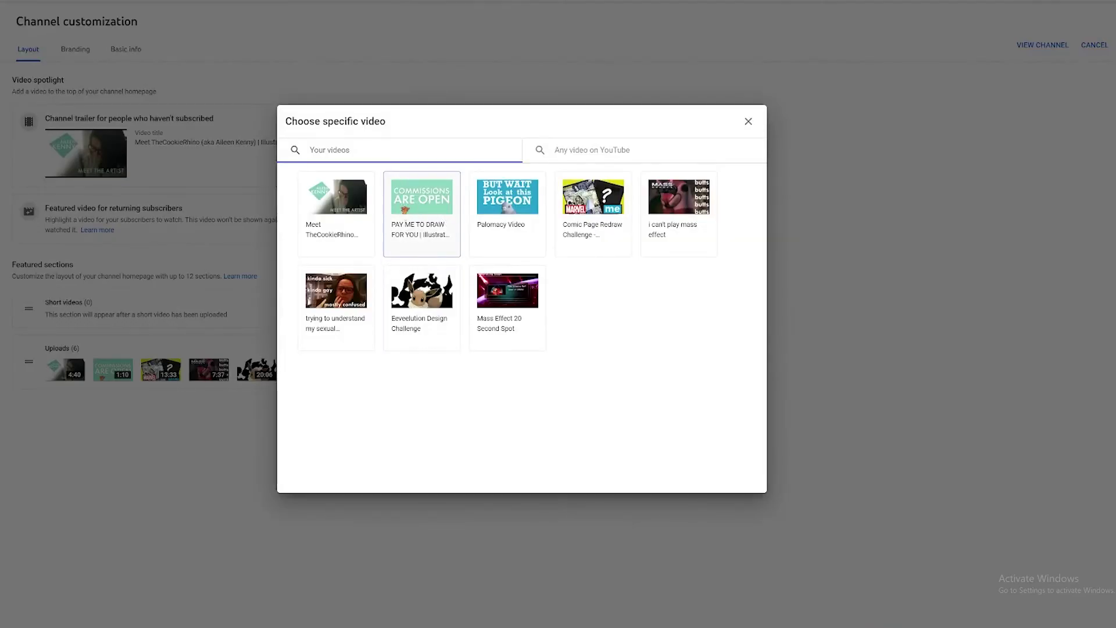
left_click(431, 221)
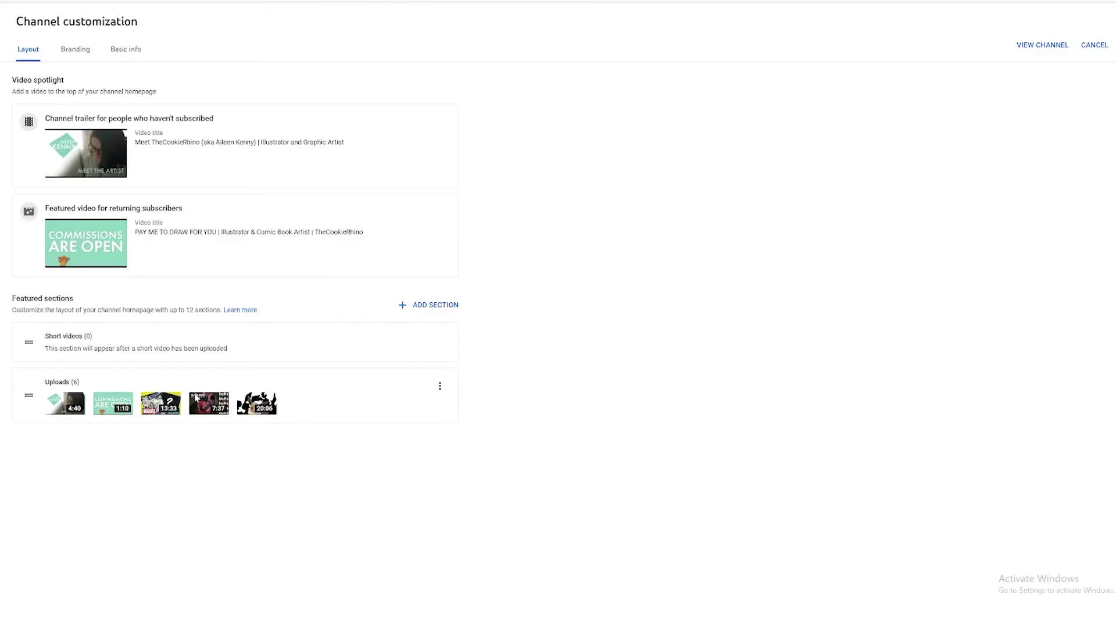
Add featured homepage sections for popular uploads and single playlists, including Commissions, Art Challenges and Speedpaints, and Character Designs/Redesigns.
left_click(455, 306)
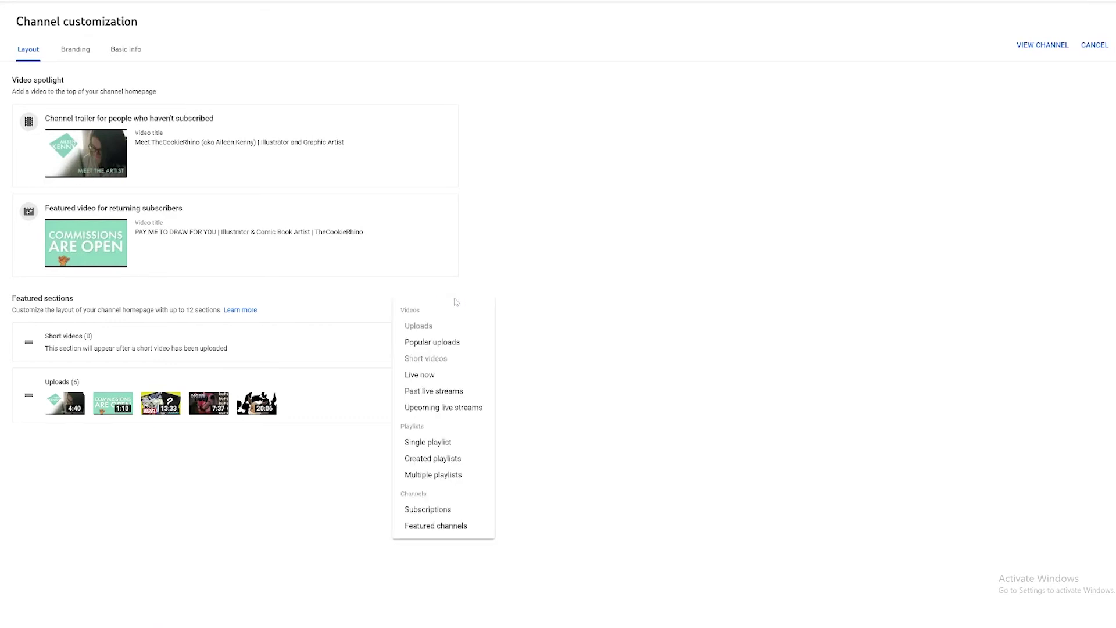
left_click(440, 344)
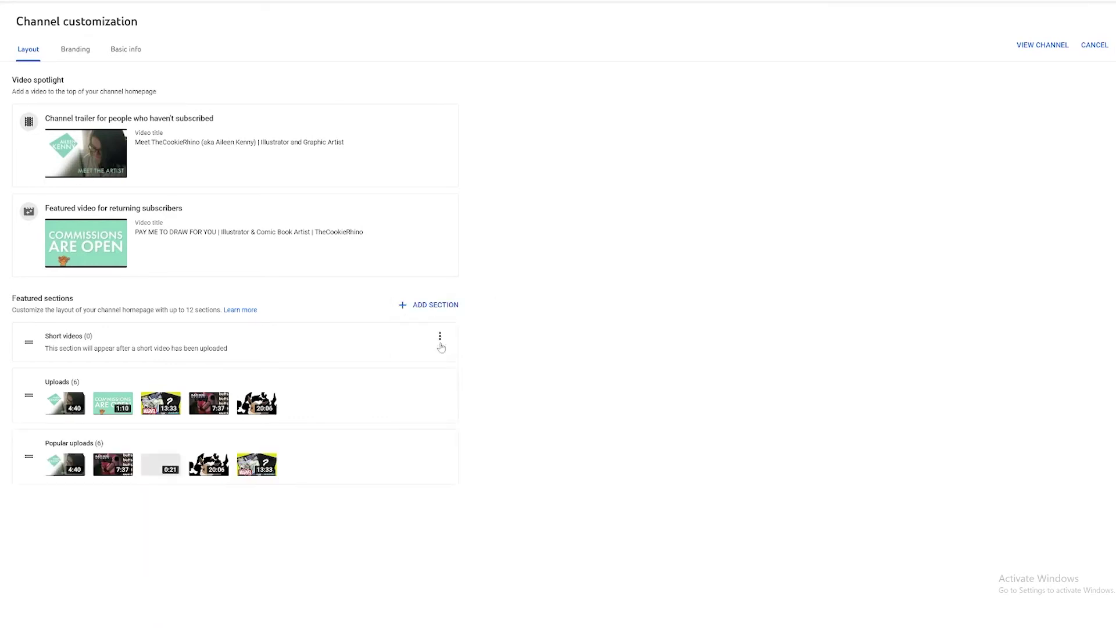
left_click(453, 305)
left_click(483, 448)
left_click(581, 198)
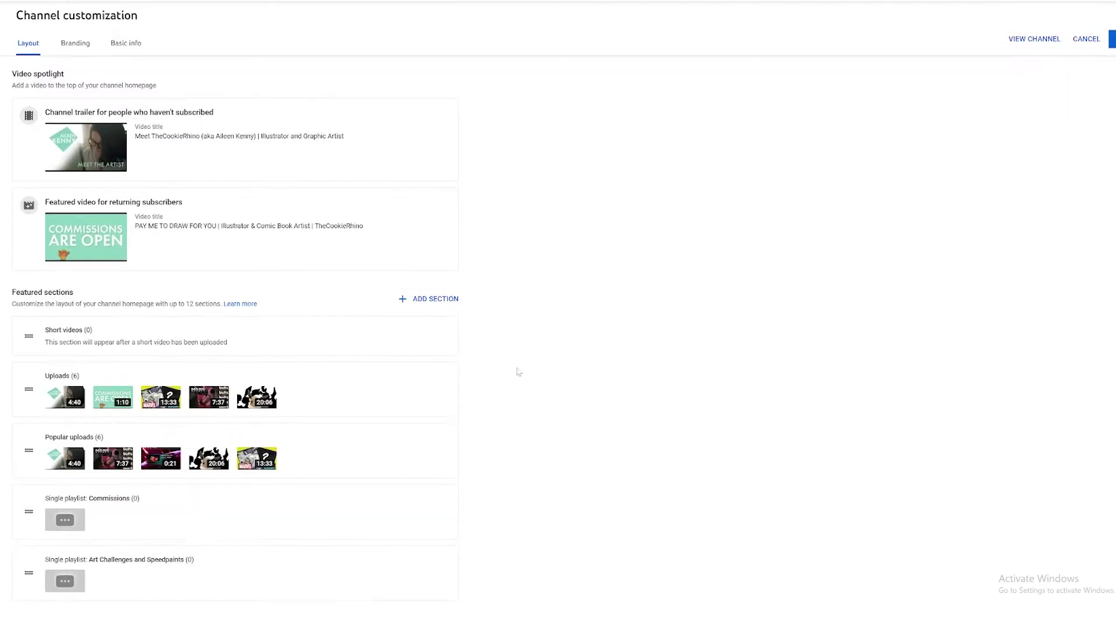
left_click(323, 202)
left_click(453, 217)
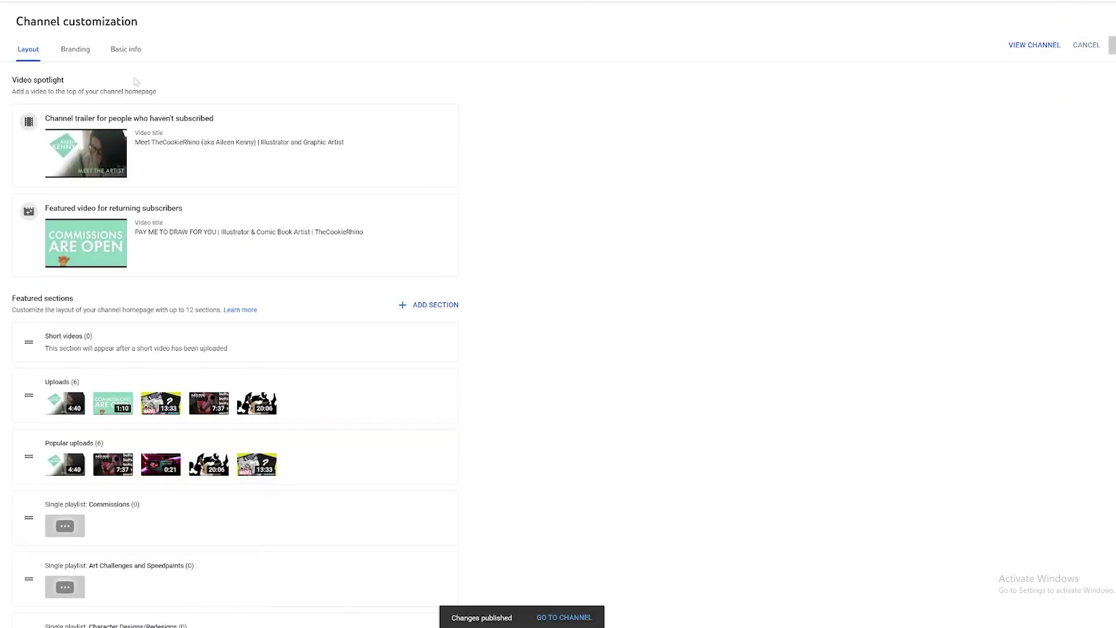
Open the channel's branding settings and the channel description in the basic info for editing.
left_click(76, 50)
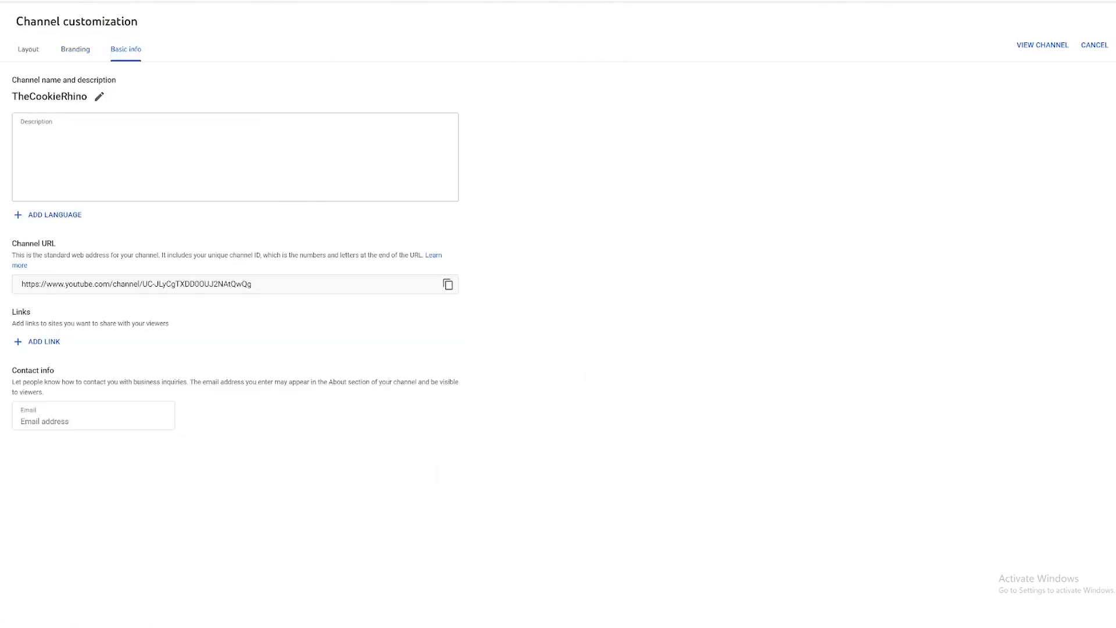
left_click(116, 152)
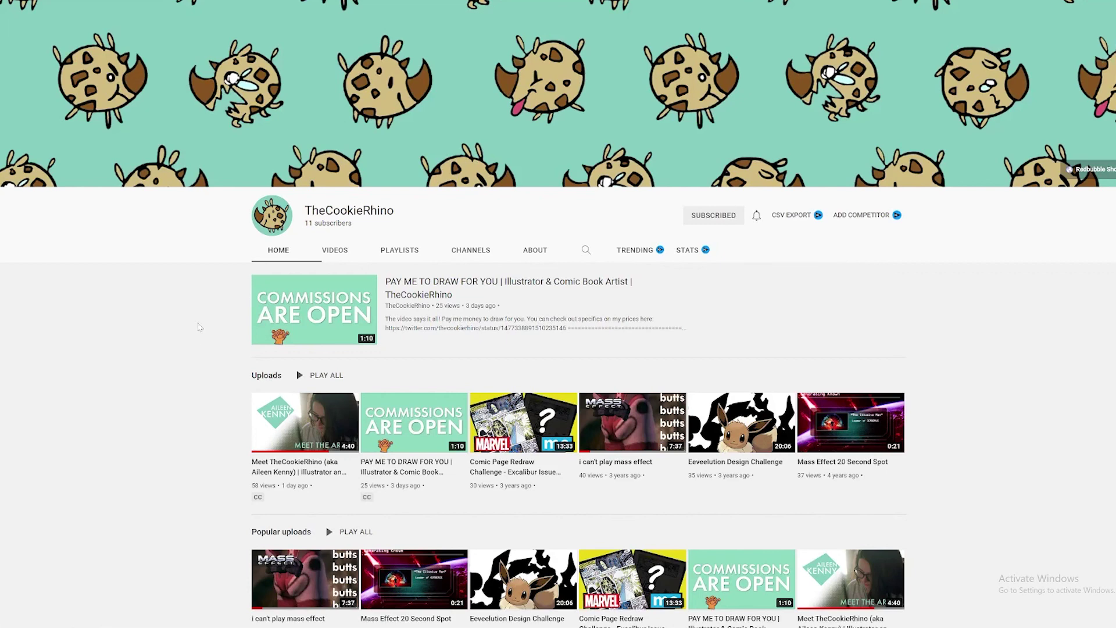
Examine the featured video and all featured sections on the updated public channel homepage.
scroll(196, 334, "down", 4)
scroll(238, 336, "down", 5)
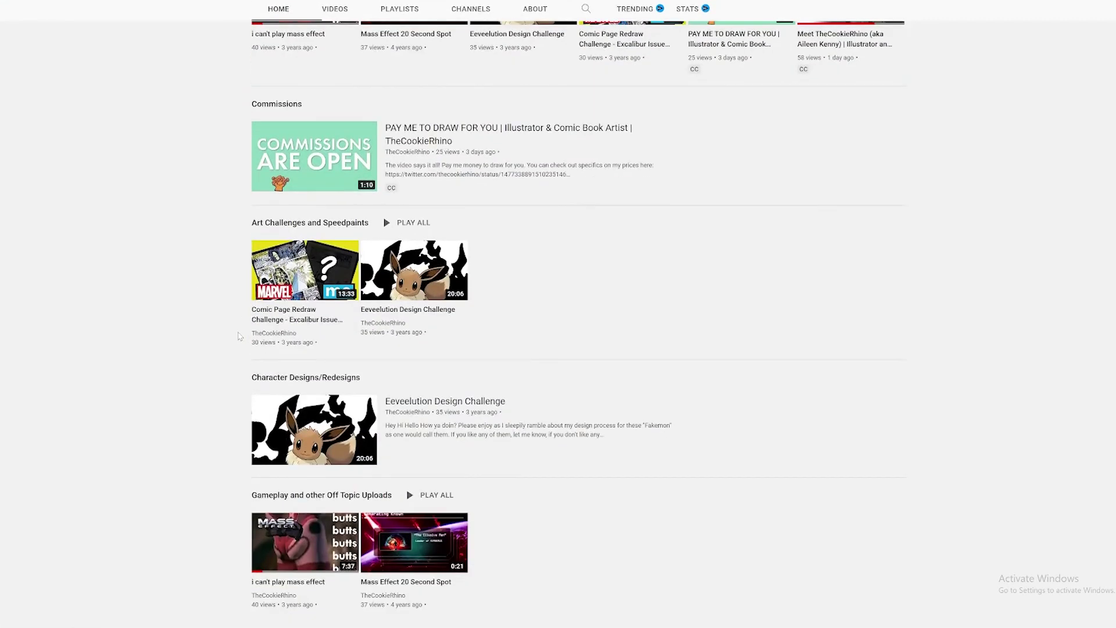
scroll(238, 336, "up", 9)
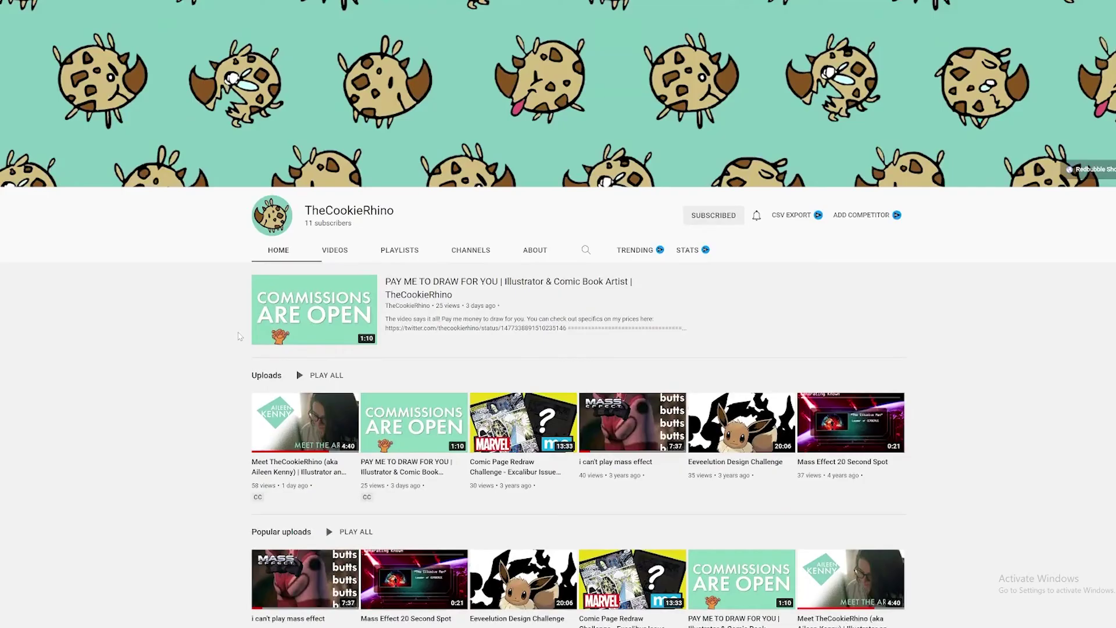